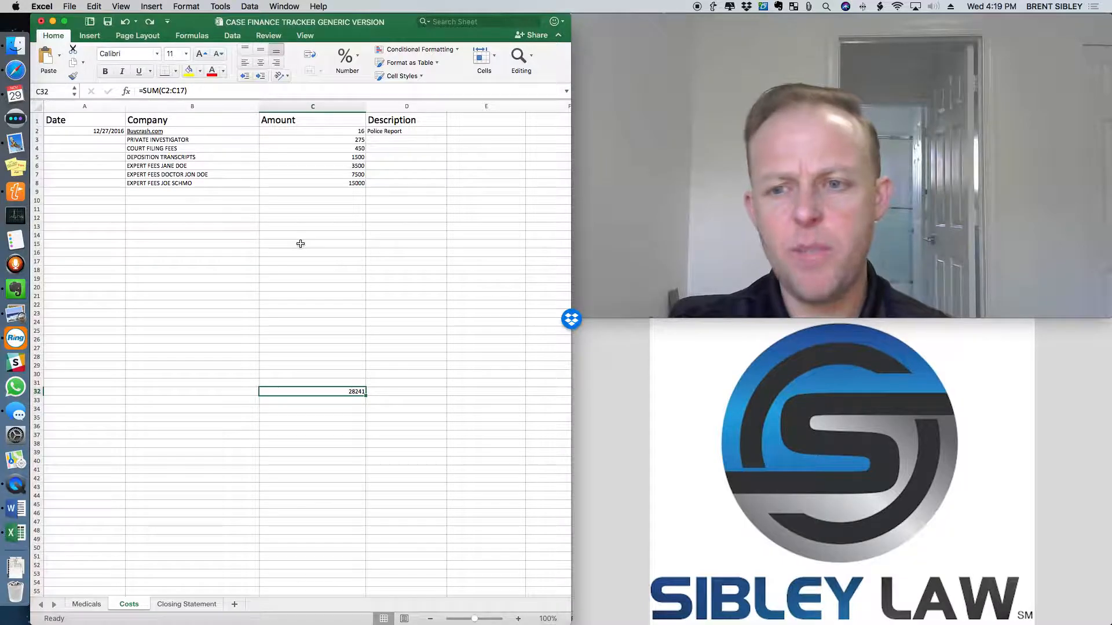
# Open the Closing Statement sheet of the case finance tracker.
pyautogui.click(305, 270)
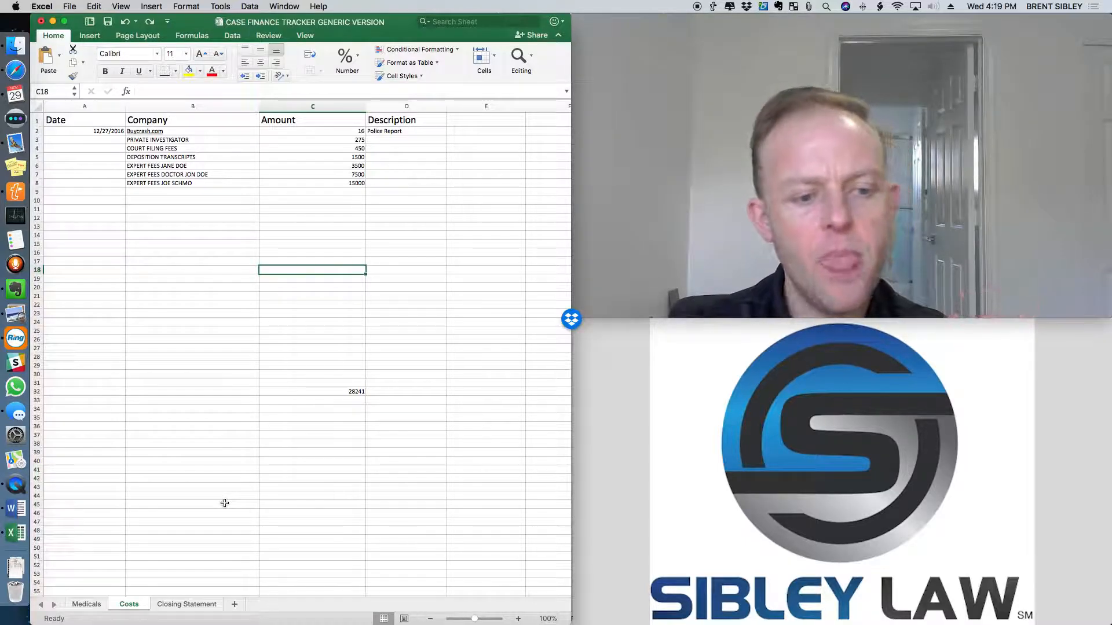
pyautogui.click(192, 605)
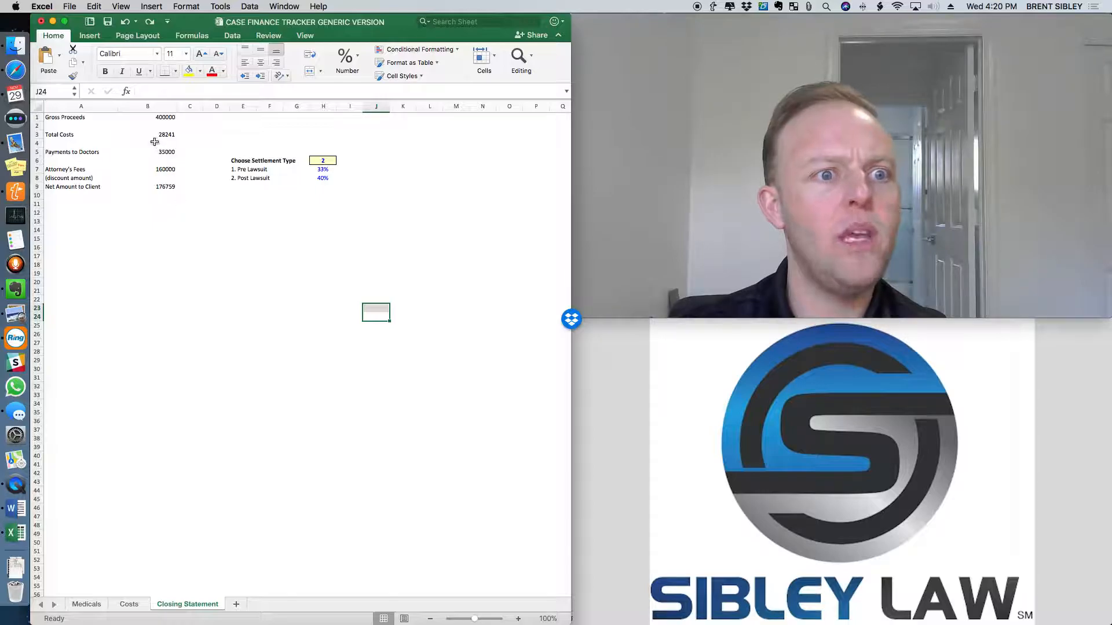
# Replace the Gross Proceeds amount in B1 with the placeholder text "?????".
pyautogui.click(157, 119)
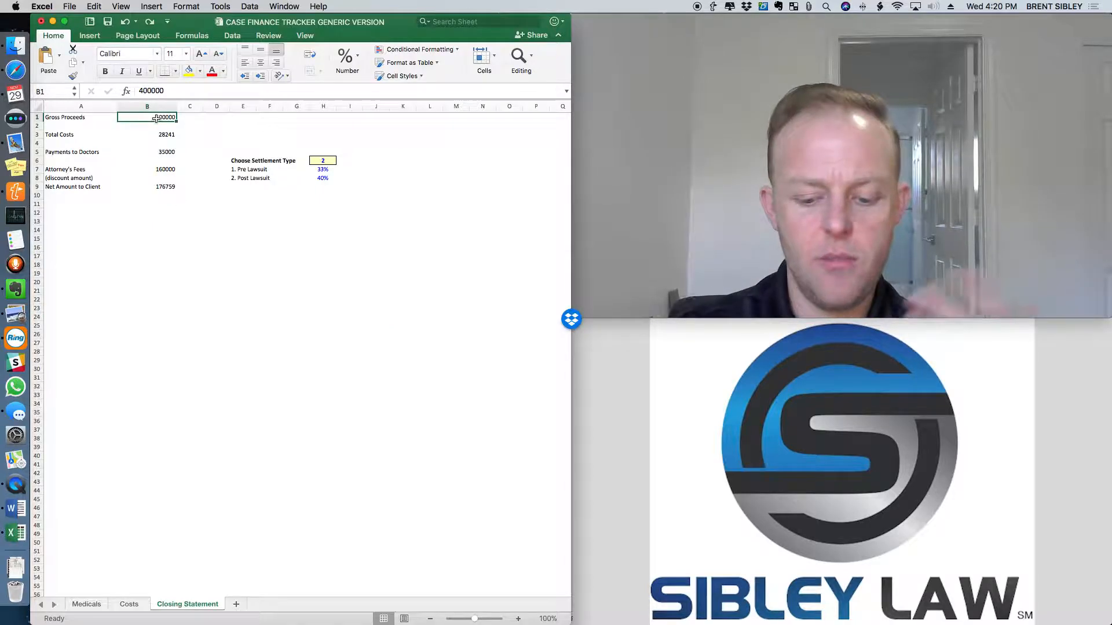
pyautogui.write('00')
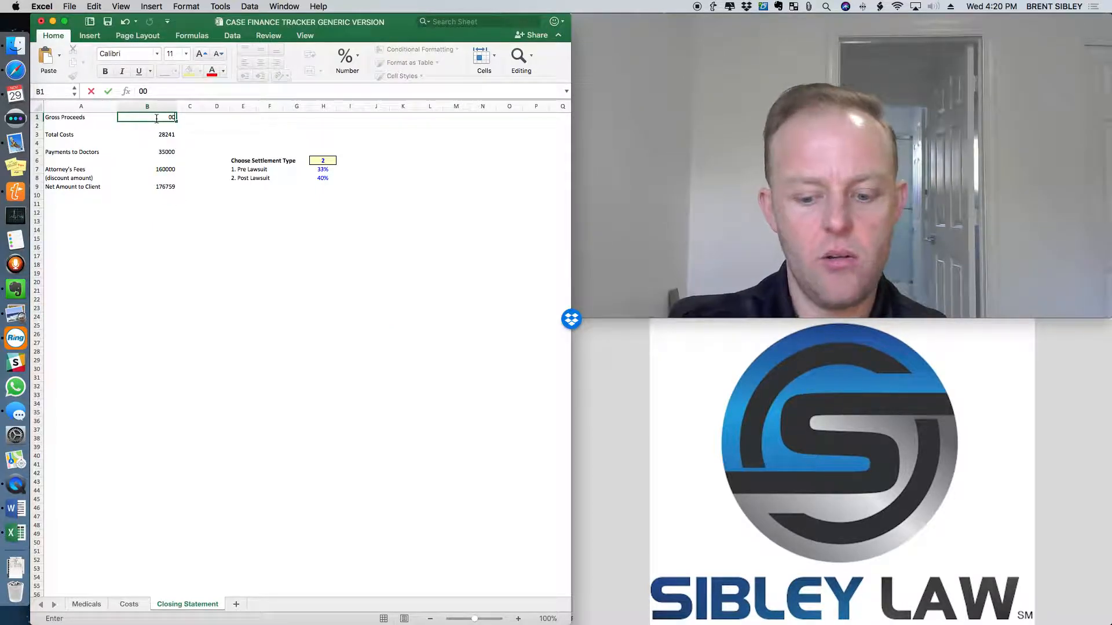
pyautogui.write('????')
pyautogui.press('Return')
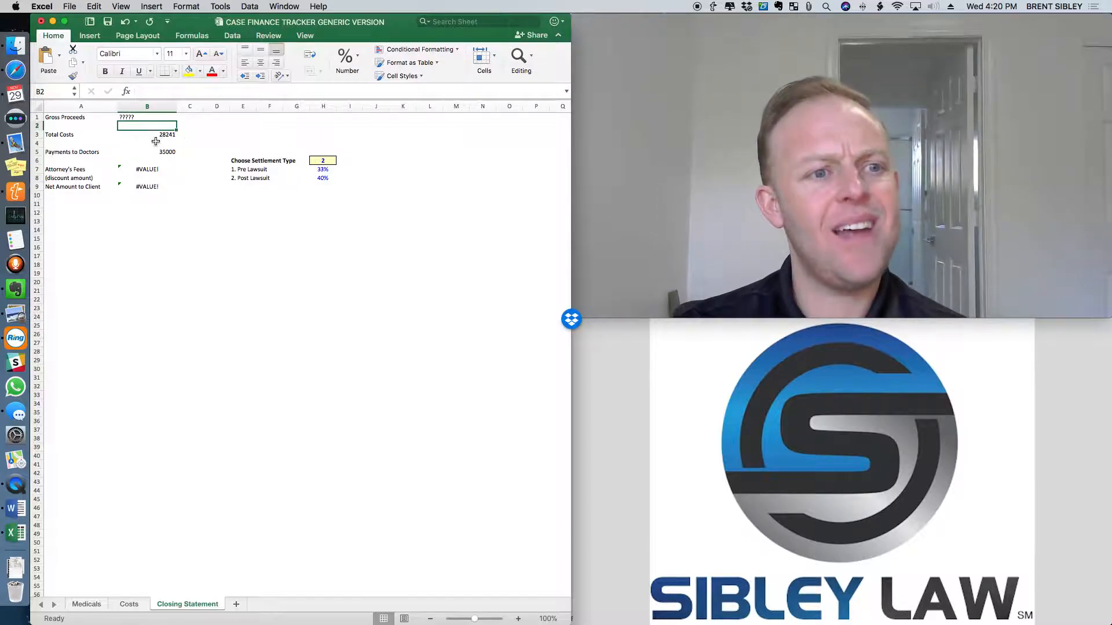
# Set the Gross Proceeds in B1 to 325000.
pyautogui.click(130, 116)
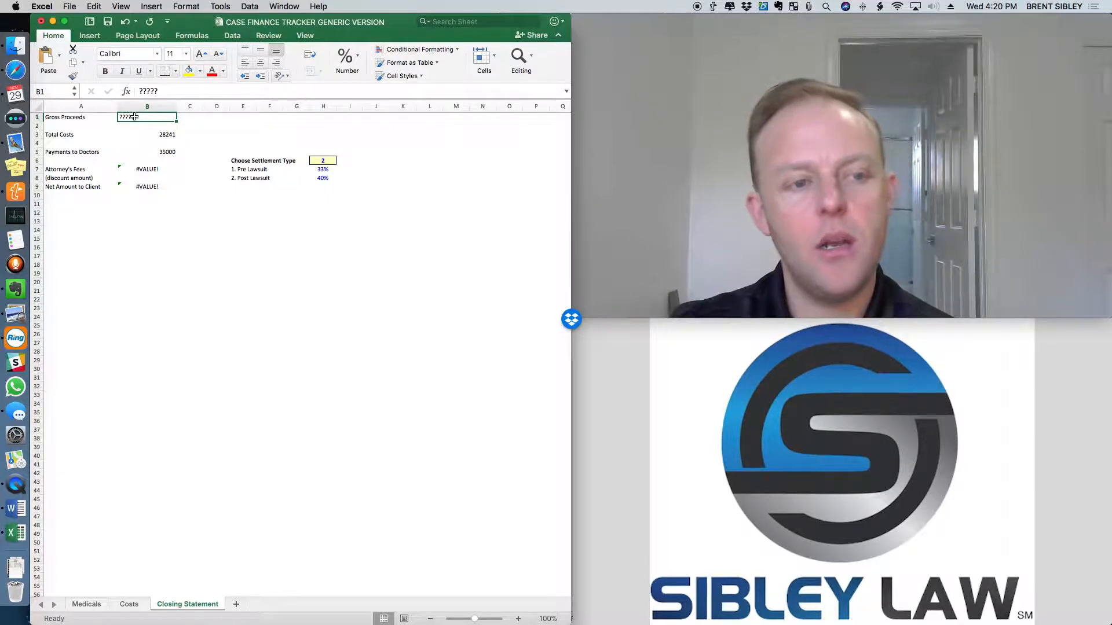
pyautogui.write('32500')
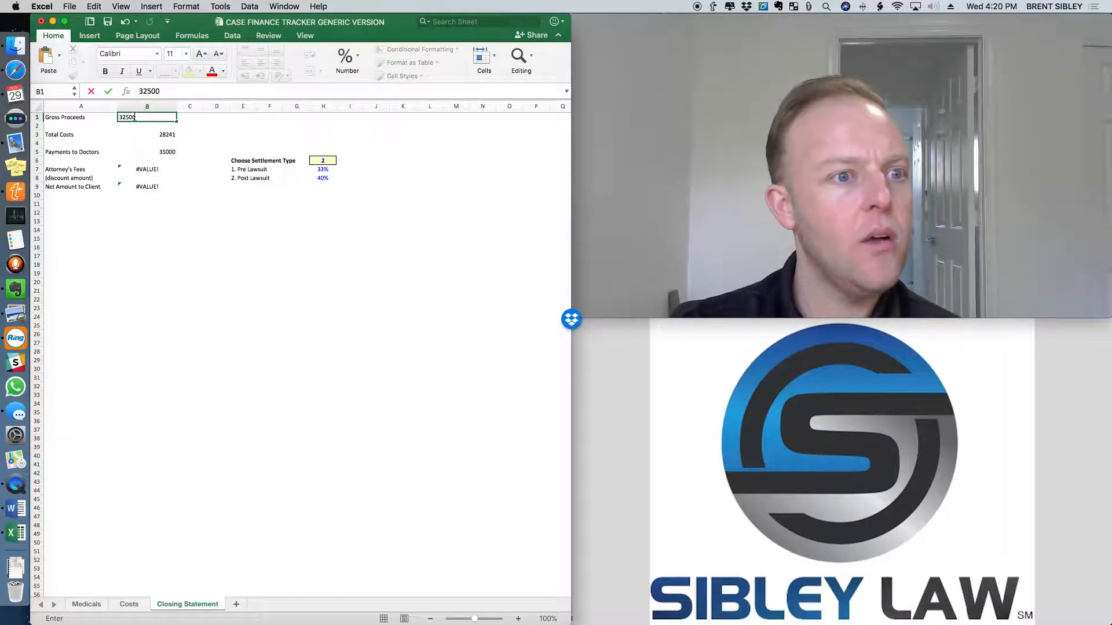
pyautogui.write('0')
pyautogui.press('Return')
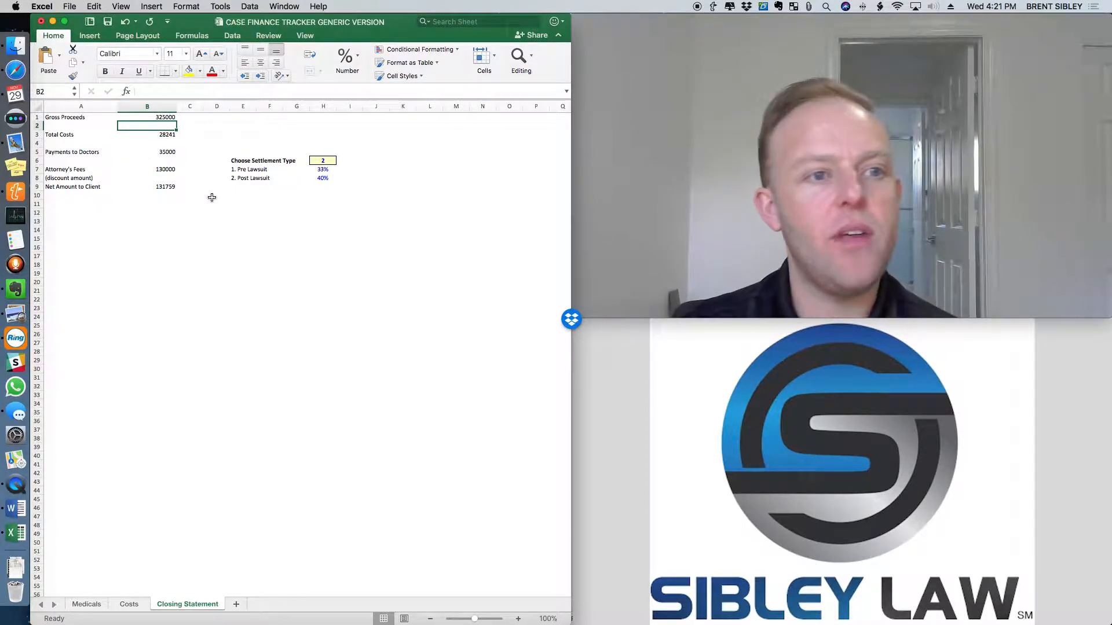
# Link Payments to Doctors in B5 to the Current Balance total with the formula =Medicals!E14.
pyautogui.scroll(-1, 147, 256)
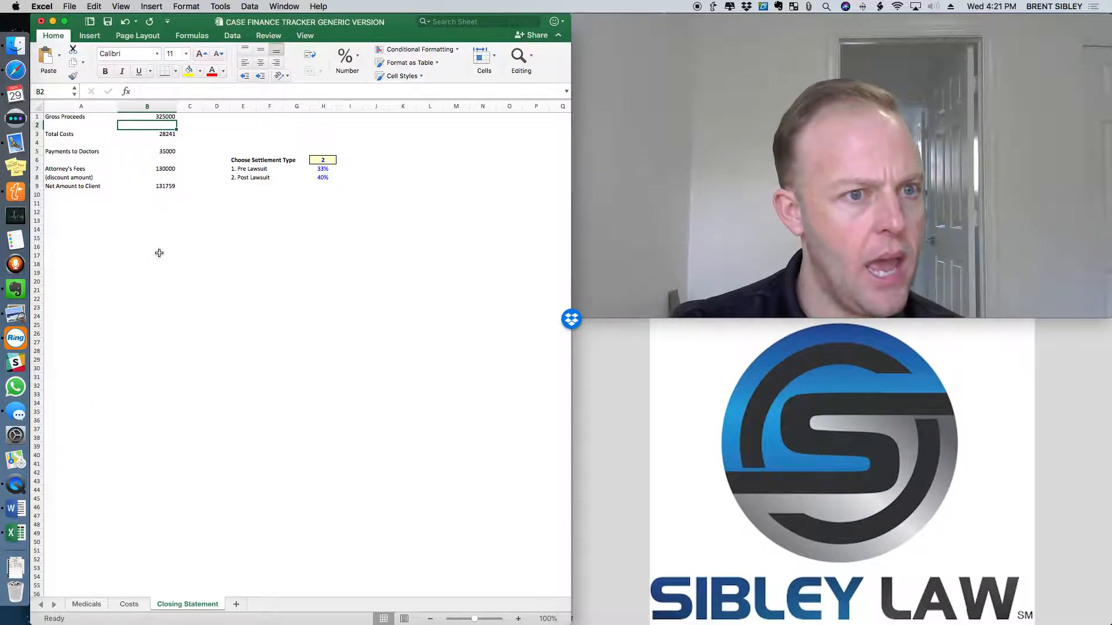
pyautogui.click(165, 151)
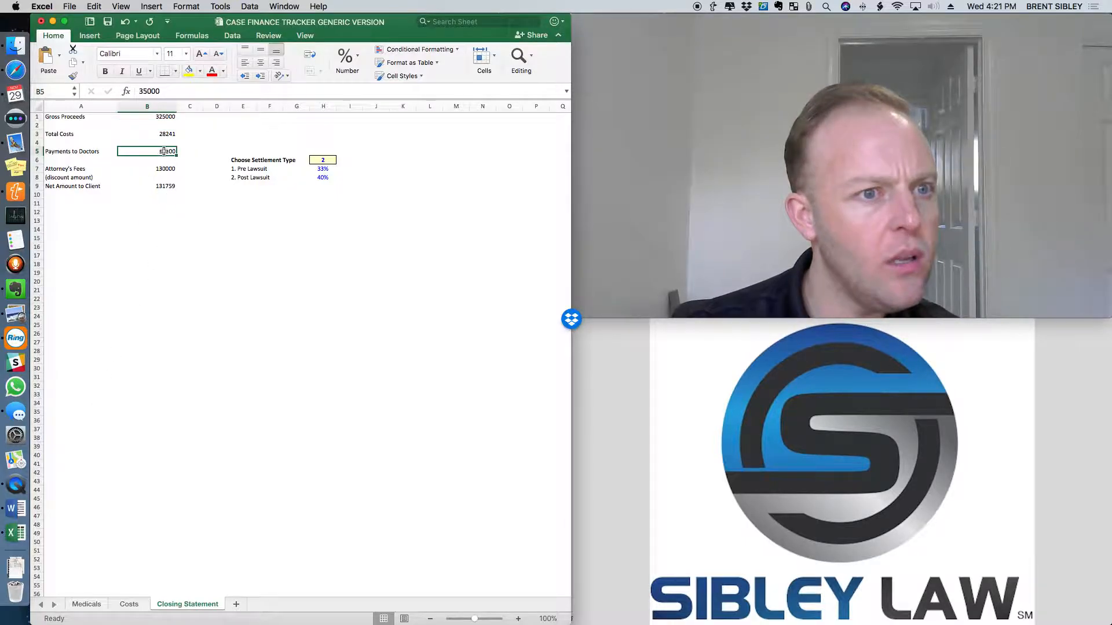
pyautogui.write('=')
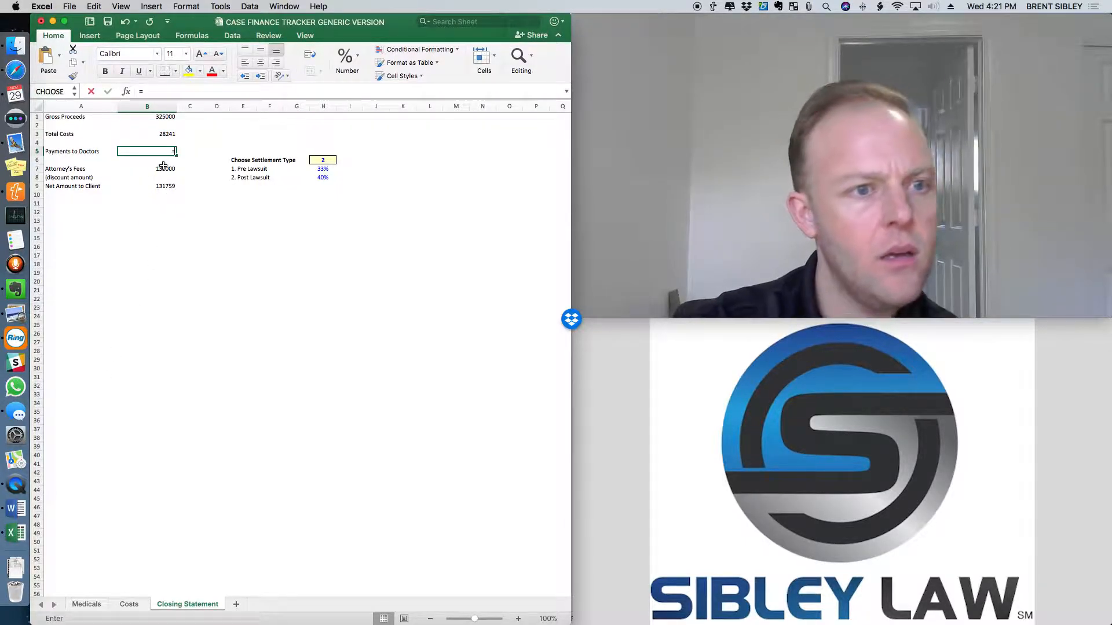
pyautogui.click(86, 604)
pyautogui.click(437, 234)
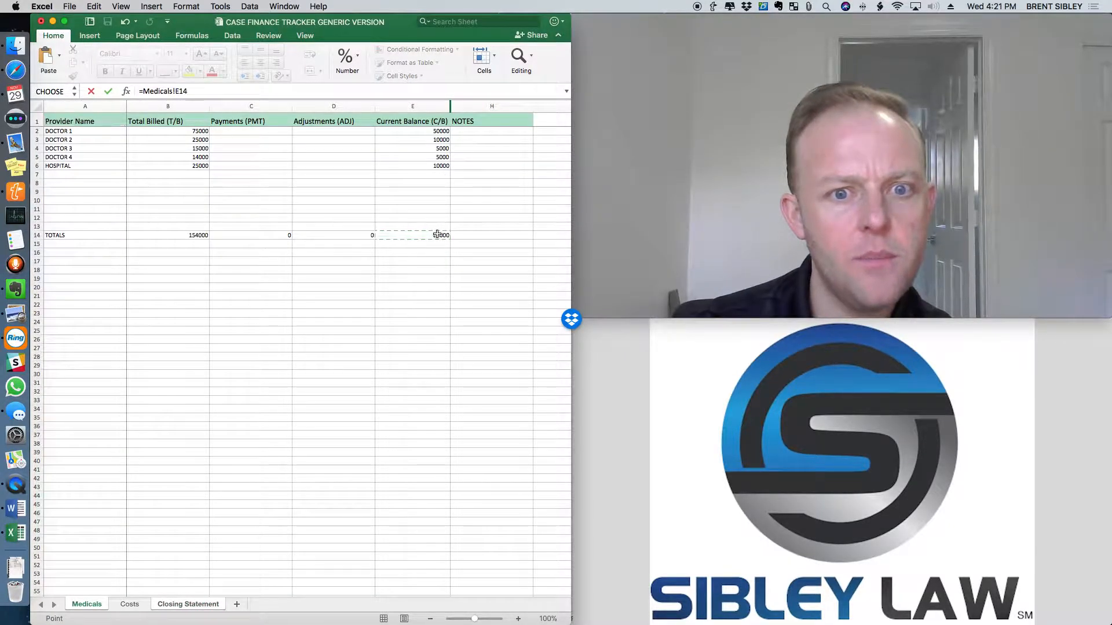
pyautogui.press('Return')
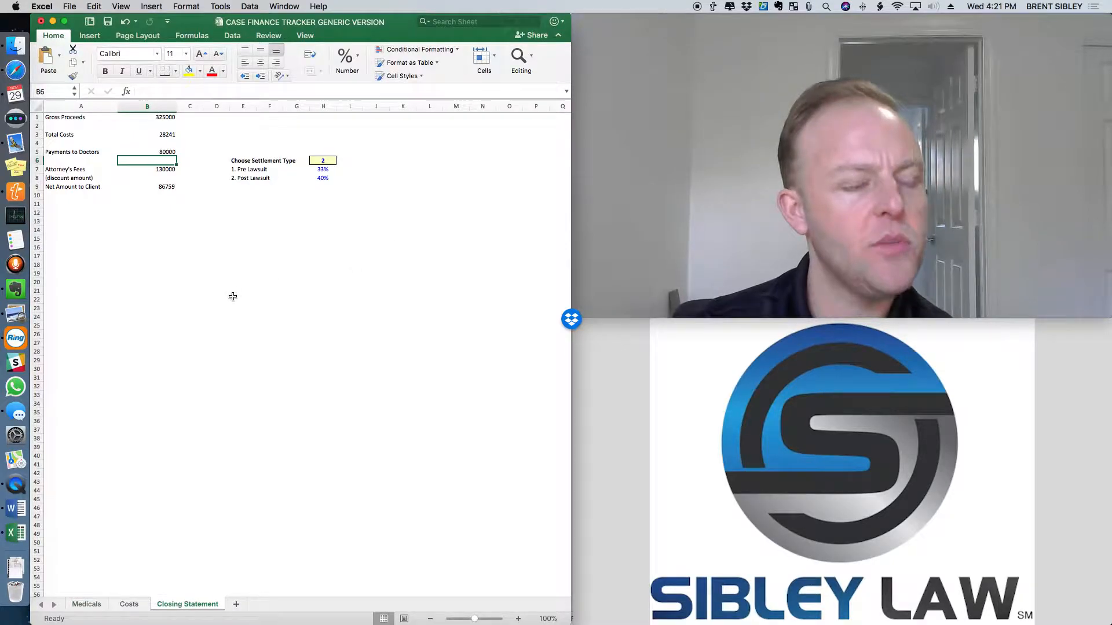
pyautogui.click(232, 297)
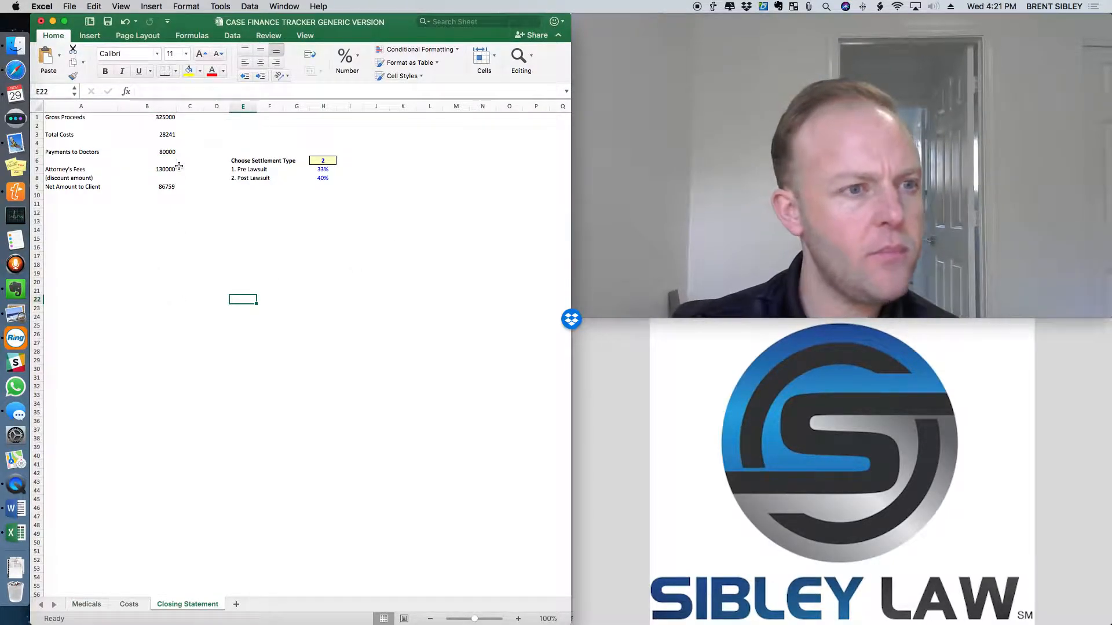
# Set the settlement type in H6 to 1 so the Pre Lawsuit fee rate applies.
pyautogui.click(164, 117)
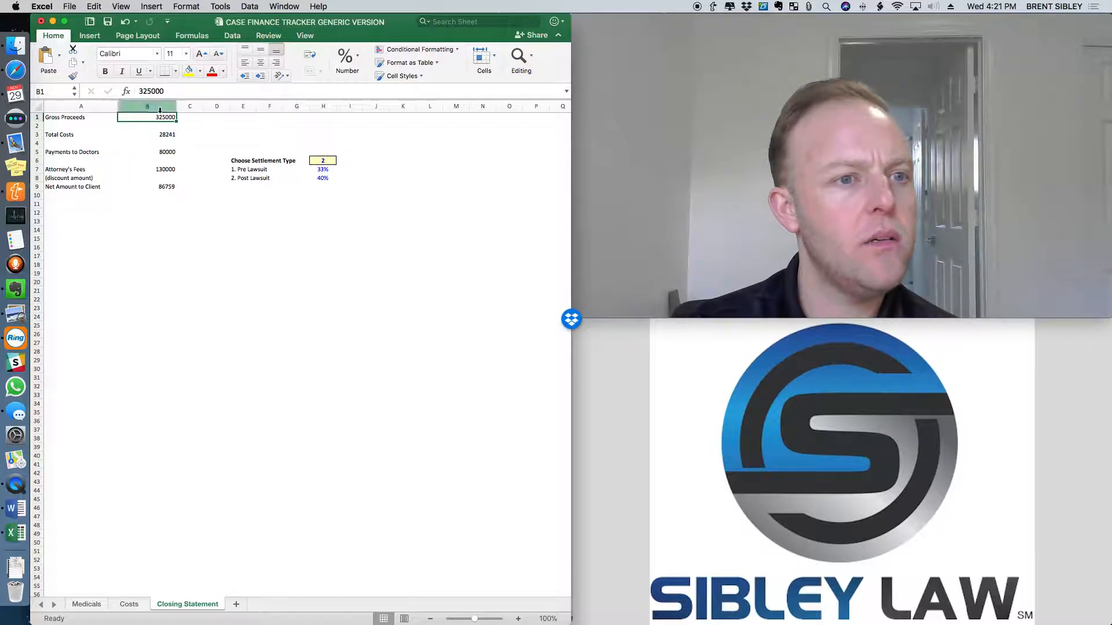
pyautogui.click(307, 228)
pyautogui.click(264, 231)
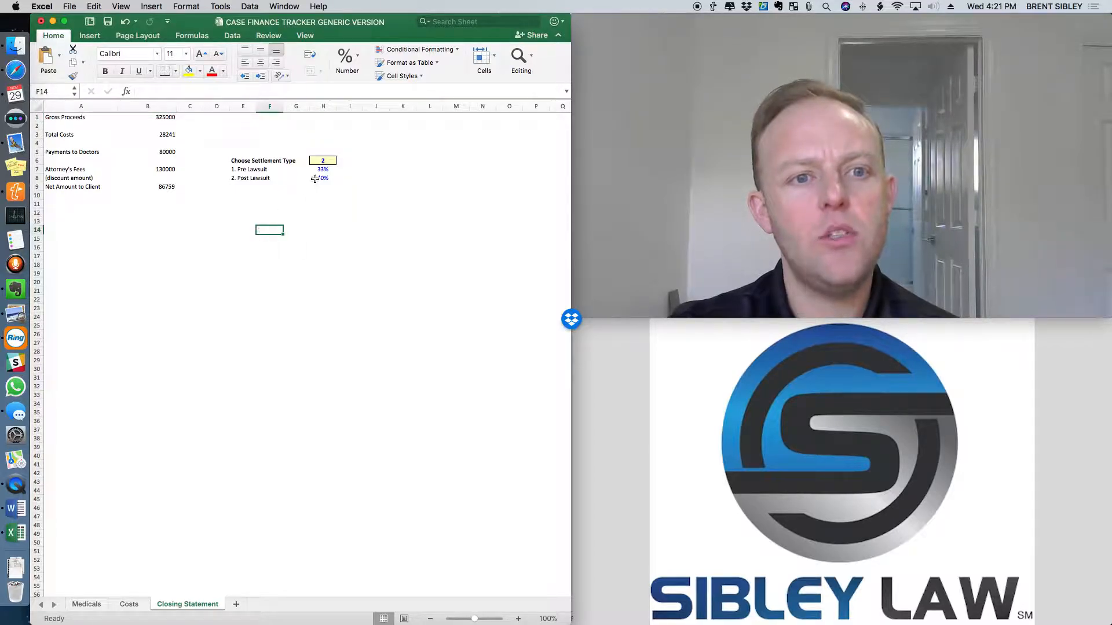
pyautogui.click(322, 159)
pyautogui.write('1')
pyautogui.press('Return')
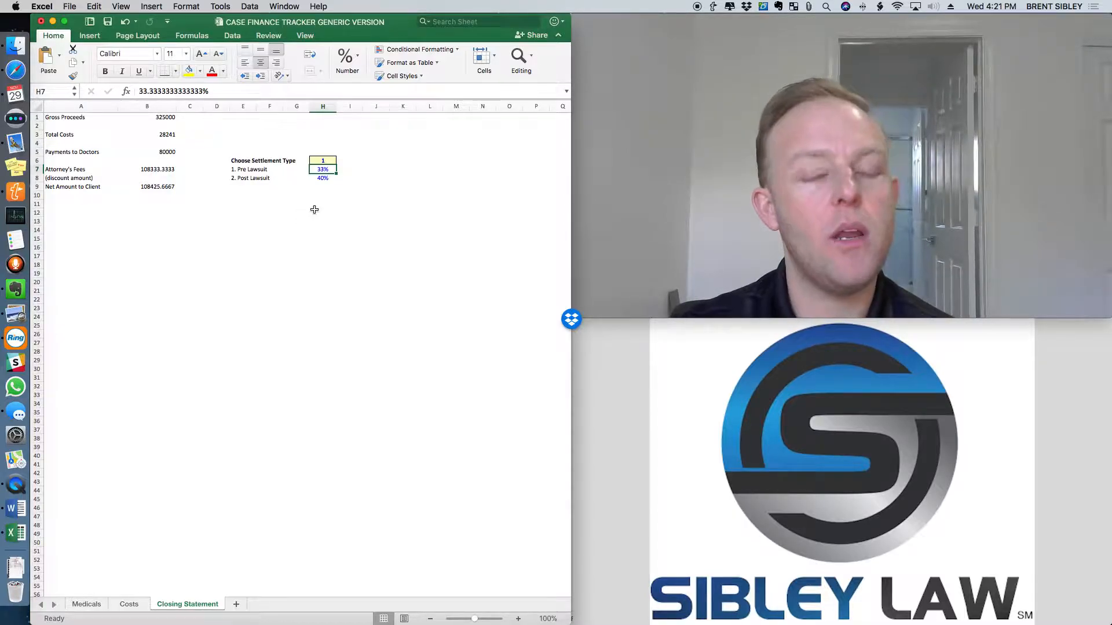
pyautogui.click(324, 161)
pyautogui.write('24')
pyautogui.write('1')
pyautogui.press('Return')
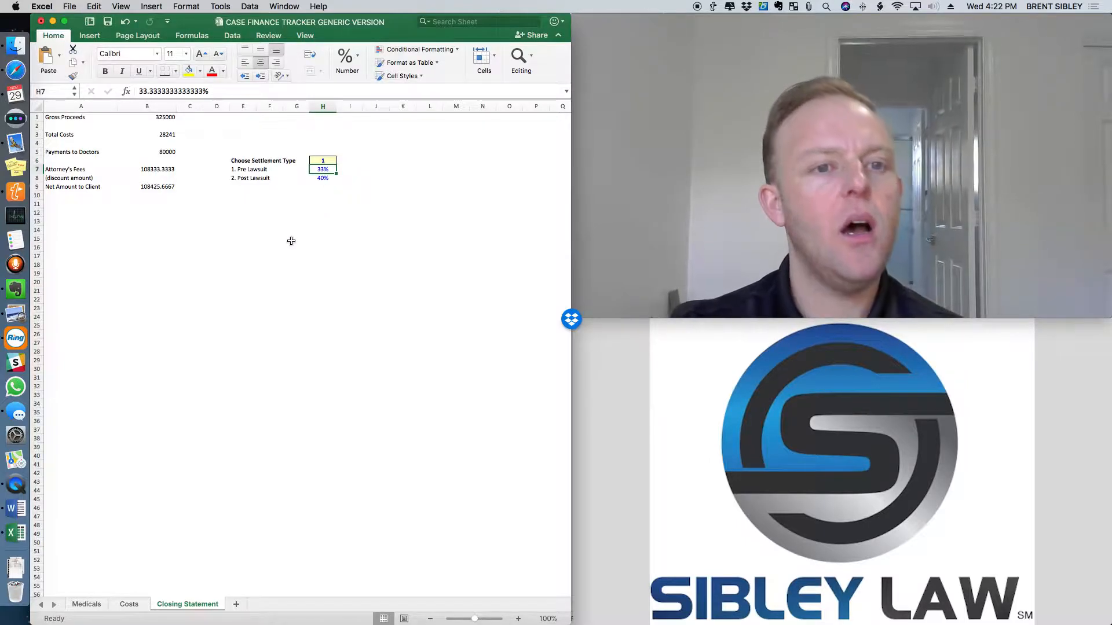
pyautogui.click(290, 248)
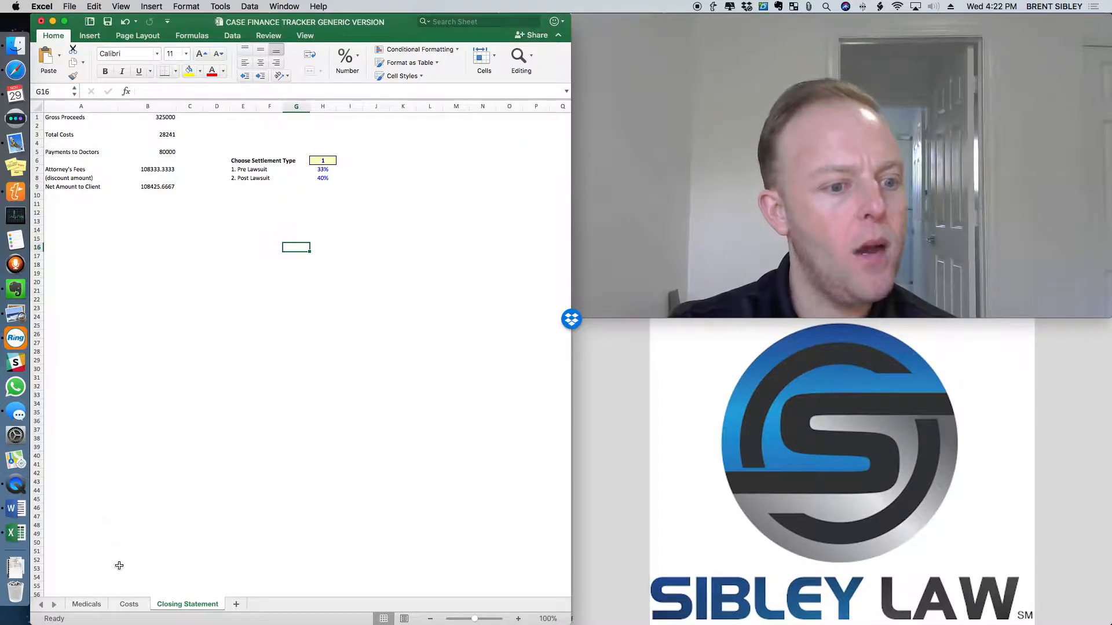
# On the Medicals sheet, set the Current Balance of DOCTOR 1 in E2 to 20000.
pyautogui.click(129, 604)
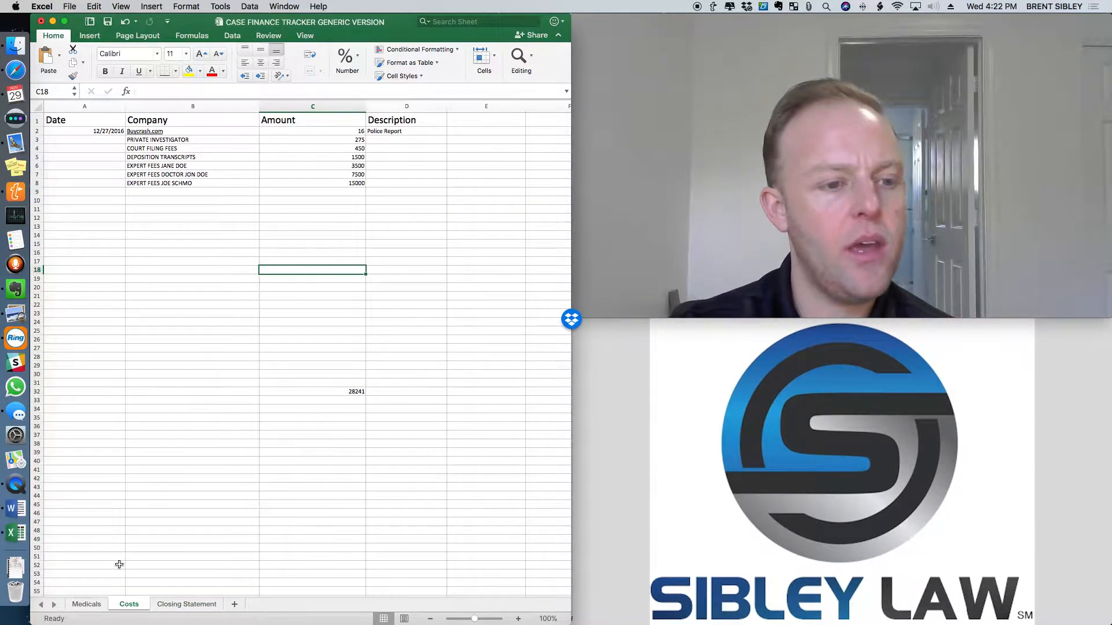
pyautogui.click(91, 604)
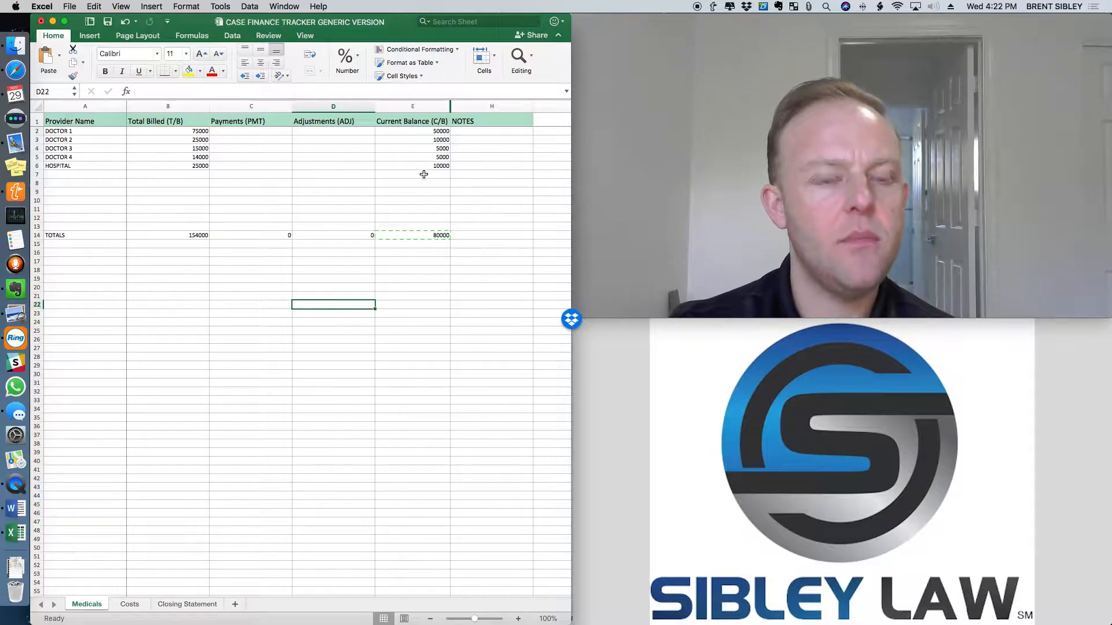
pyautogui.click(427, 132)
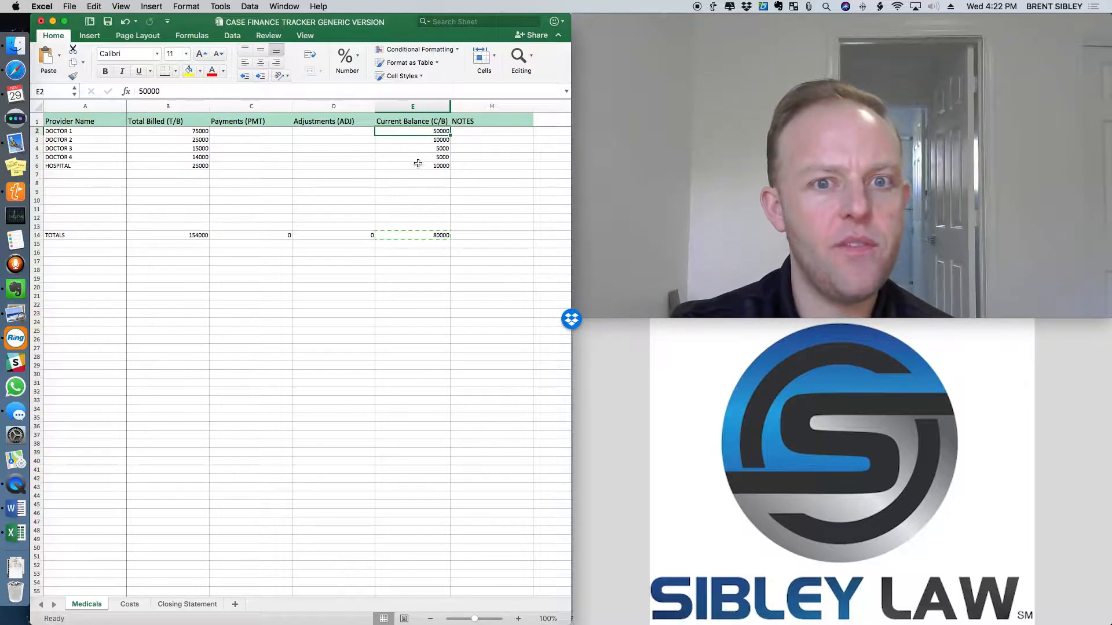
pyautogui.write('20000')
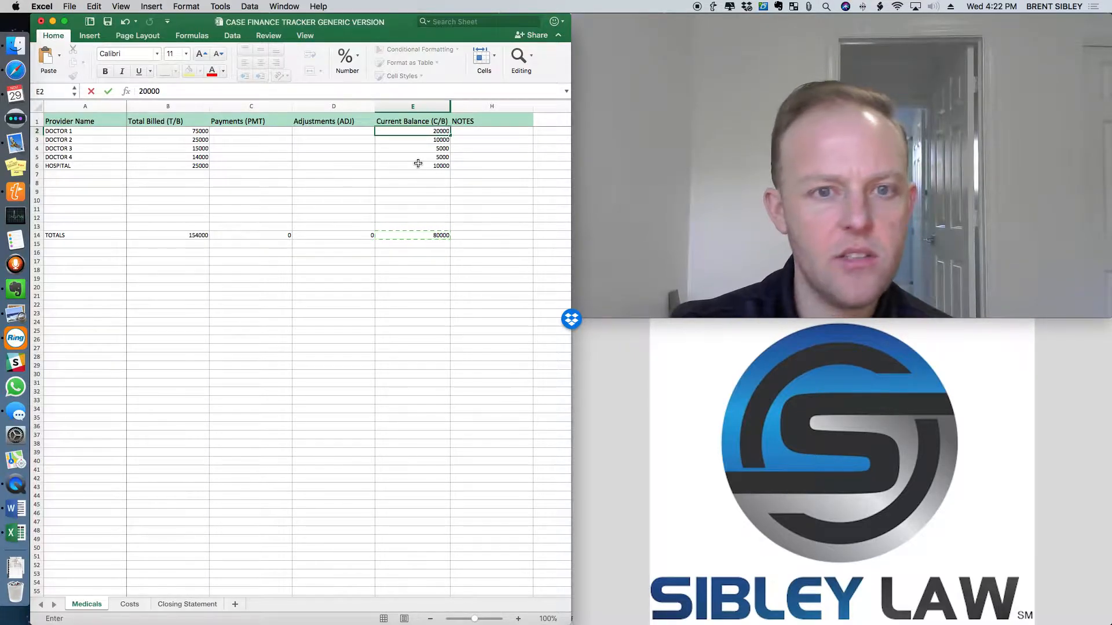
pyautogui.press('Return')
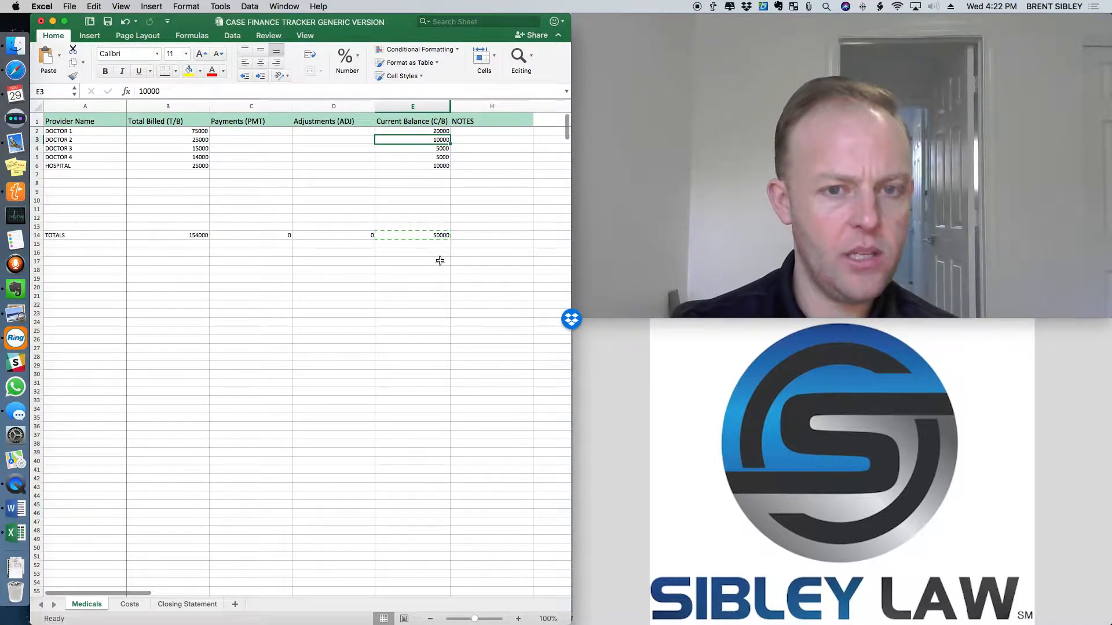
# Return to the Closing Statement sheet to review Payments to Doctors and Net Amount to Client.
pyautogui.click(412, 357)
pyautogui.click(435, 132)
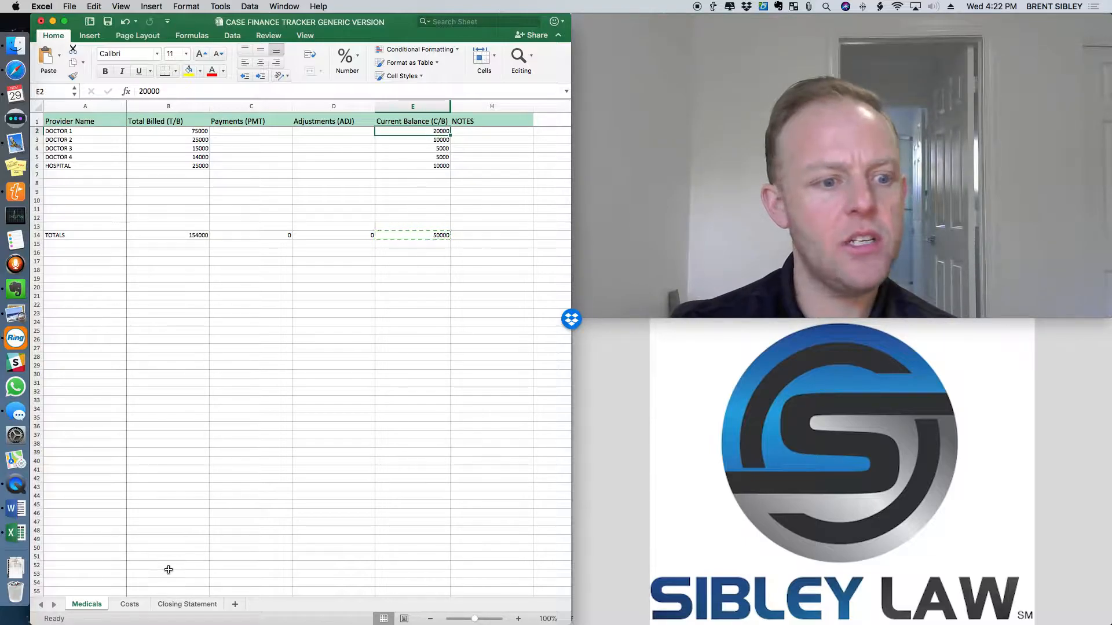
pyautogui.click(168, 603)
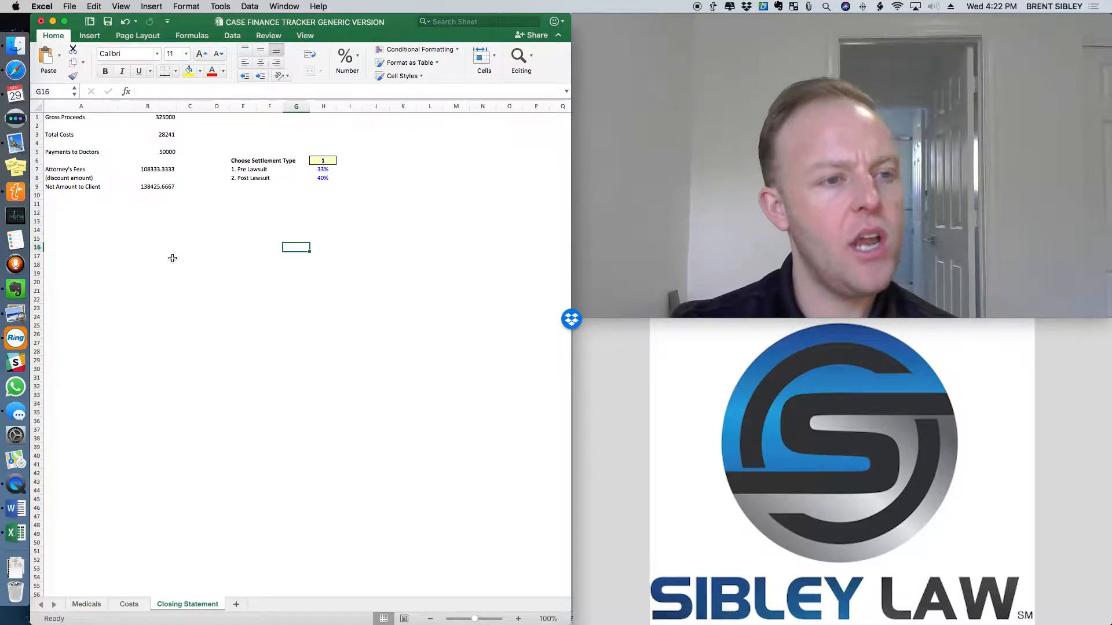